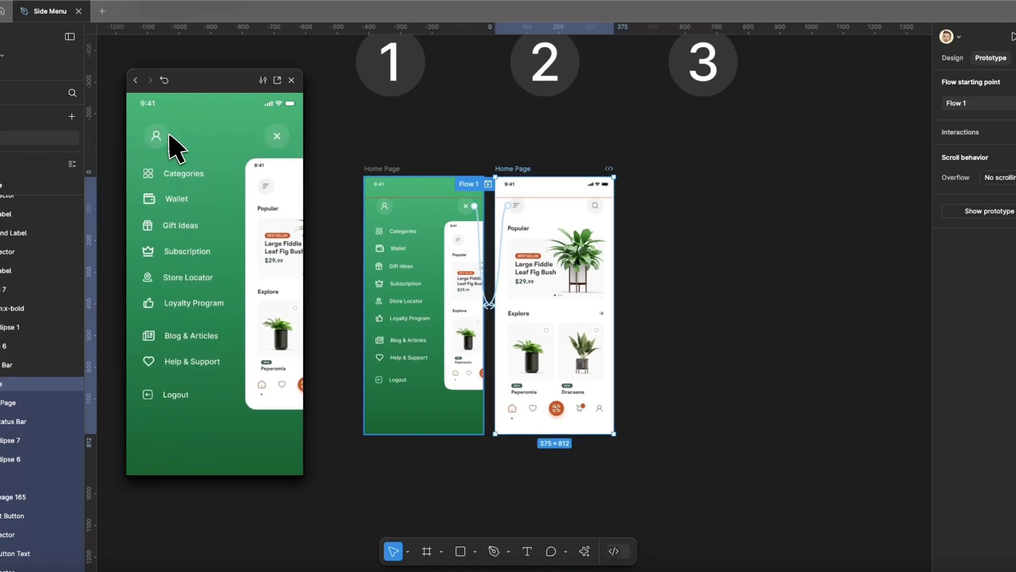
# Close and reopen the side menu twice in the finished prototype preview
pyautogui.click(278, 133)
pyautogui.click(168, 137)
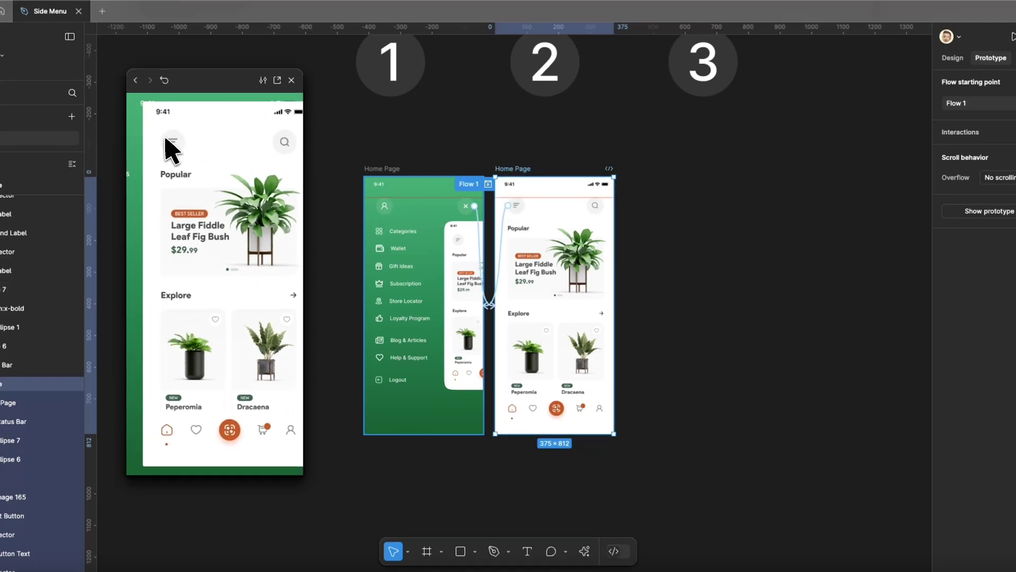
pyautogui.click(278, 134)
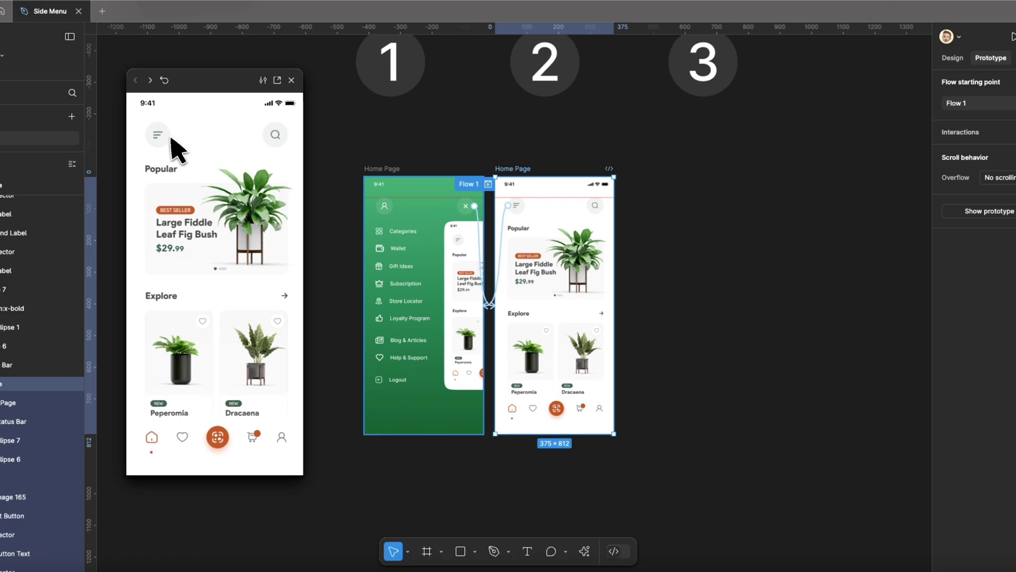
pyautogui.click(168, 137)
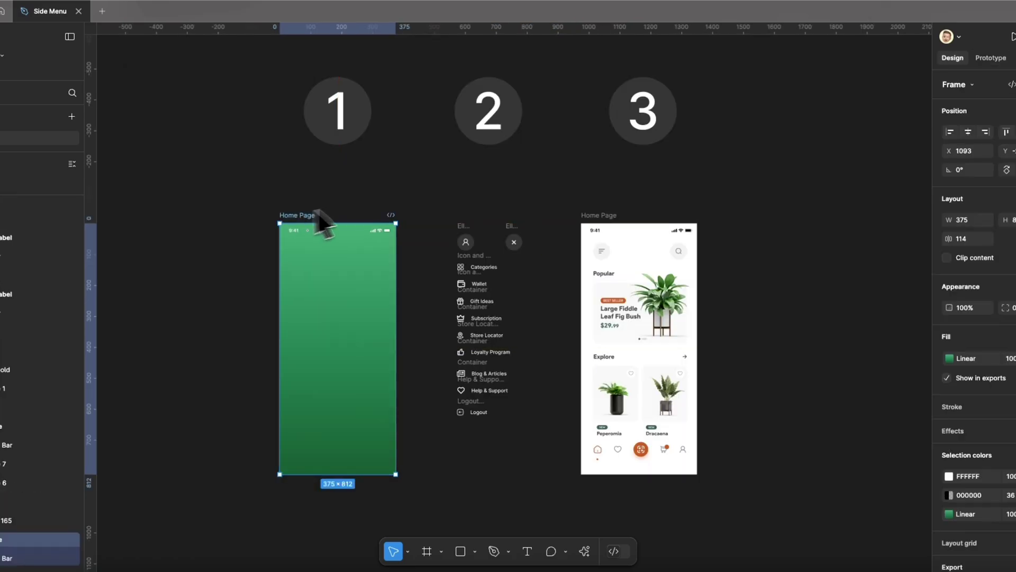
# Move the profile and close icons into the top of the green Home Page frame
pyautogui.moveTo(431, 195); pyautogui.dragTo(543, 502)
pyautogui.moveTo(548, 184)
pyautogui.mouseDown()
pyautogui.moveTo(755, 539)
pyautogui.moveTo(778, 555)
pyautogui.mouseUp()
pyautogui.click(772, 525)
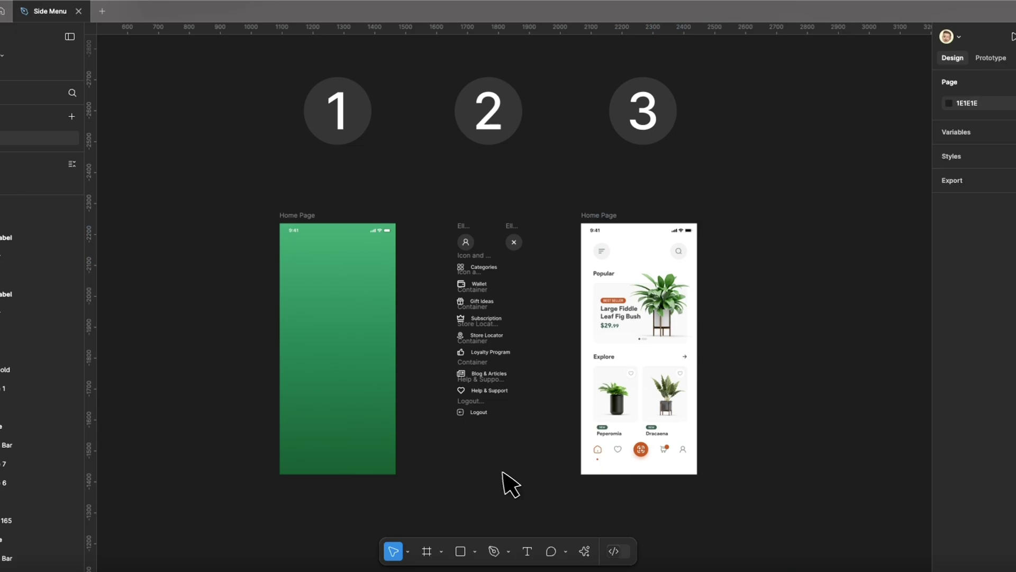
pyautogui.hscroll(-2, 516, 461)
pyautogui.scroll(-1, 516, 461)
pyautogui.moveTo(493, 204)
pyautogui.mouseDown()
pyautogui.moveTo(336, 224)
pyautogui.moveTo(413, 219)
pyautogui.mouseUp()
pyautogui.scroll(3, 506, 240)
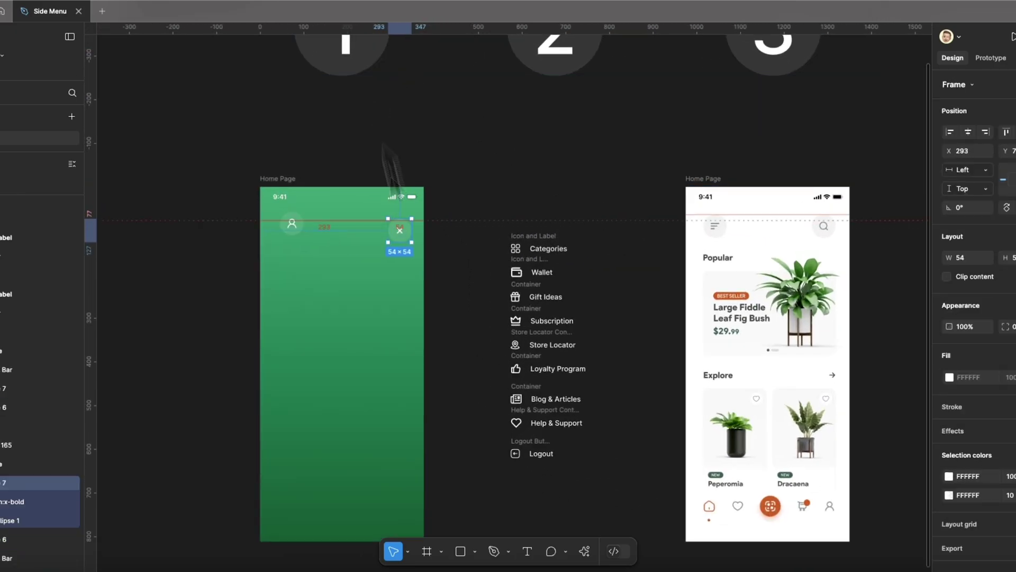
# Zoom in on the close icon, zoom back out, and select the side-menu list
pyautogui.hotkey('shift', '2')
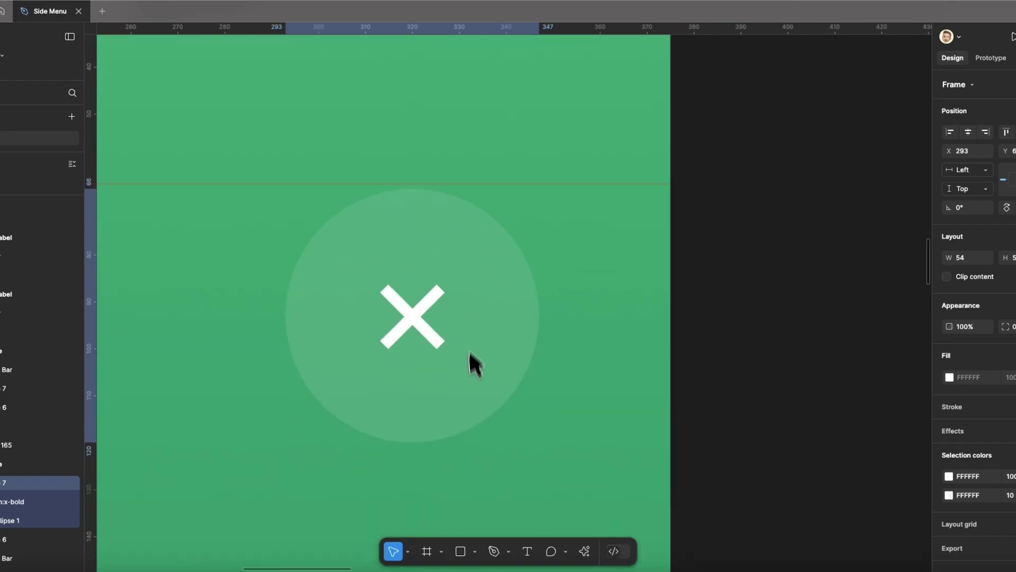
pyautogui.scroll(-2, 518, 324)
pyautogui.hotkey('shift', '1')
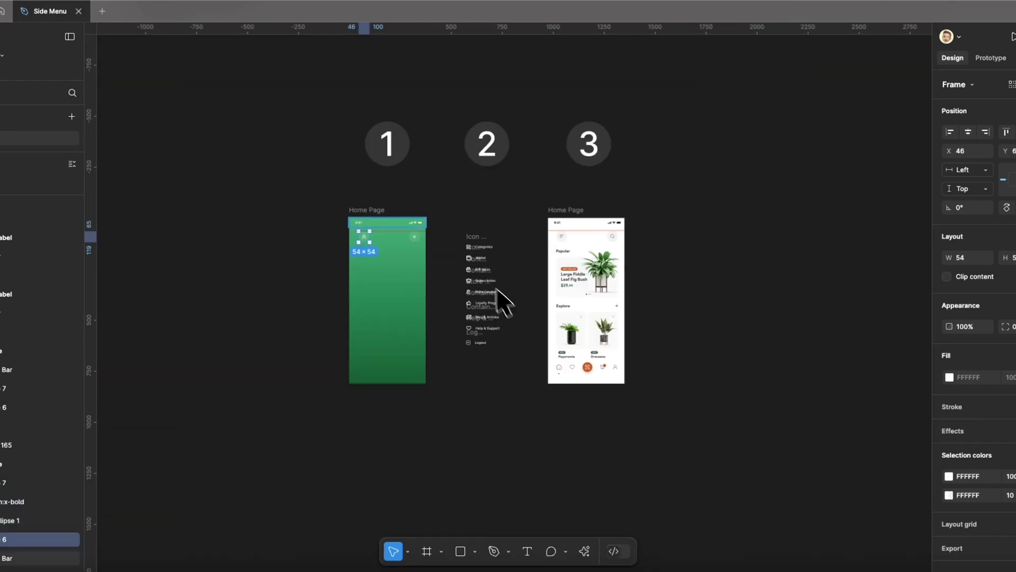
pyautogui.scroll(3, 503, 300)
pyautogui.click(592, 254)
# Stagger the menu items diagonally past the green frame's left edge and nudge the close icon right
pyautogui.moveTo(592, 255); pyautogui.dragTo(310, 228)
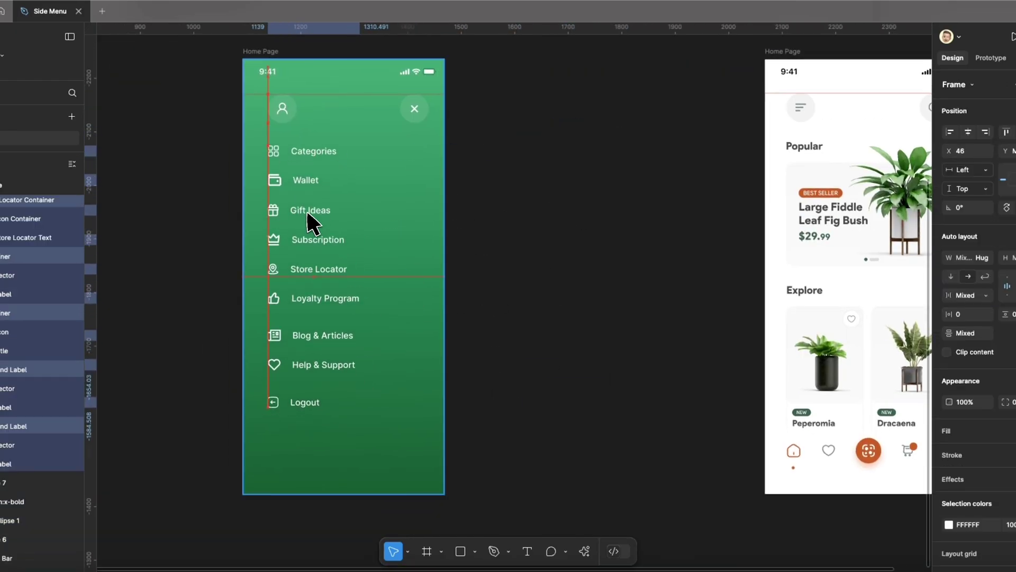
pyautogui.hscroll(-5, 476, 222)
pyautogui.moveTo(421, 177)
pyautogui.mouseDown()
pyautogui.moveTo(472, 215)
pyautogui.moveTo(431, 289)
pyautogui.mouseUp()
pyautogui.hotkey('shift', 'Left')
pyautogui.hotkey('shift', 'Left')
pyautogui.hotkey('shift', 'Left')
pyautogui.hotkey('shift', 'Left')
pyautogui.hotkey('shift', 'Left')
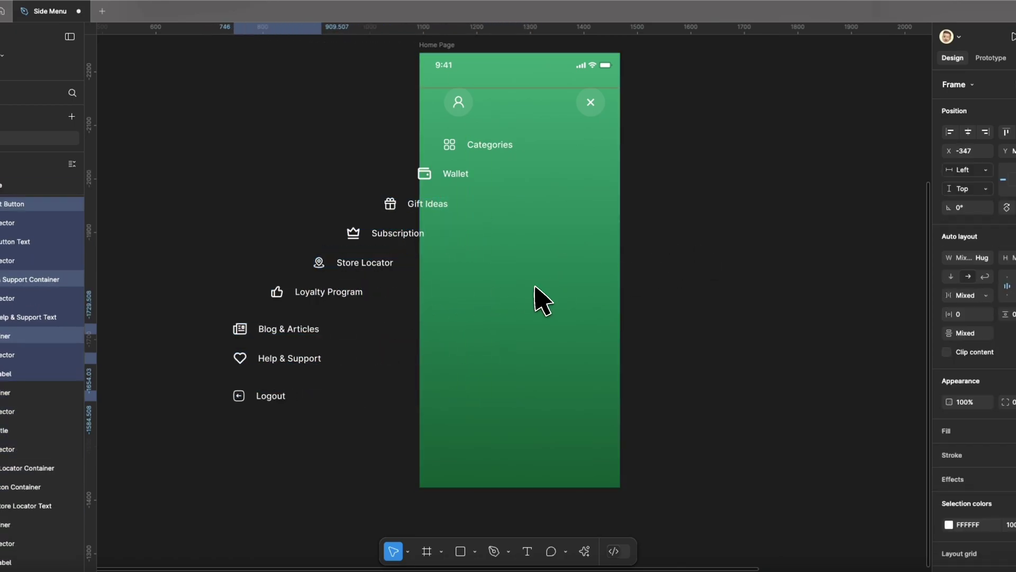
pyautogui.hotkey('shift', 'Left')
pyautogui.hotkey('shift', 'Left')
pyautogui.hotkey('shift', 'Left')
pyautogui.hotkey('shift', 'Left')
pyautogui.hotkey('shift', 'Left')
pyautogui.hotkey('shift', 'Left')
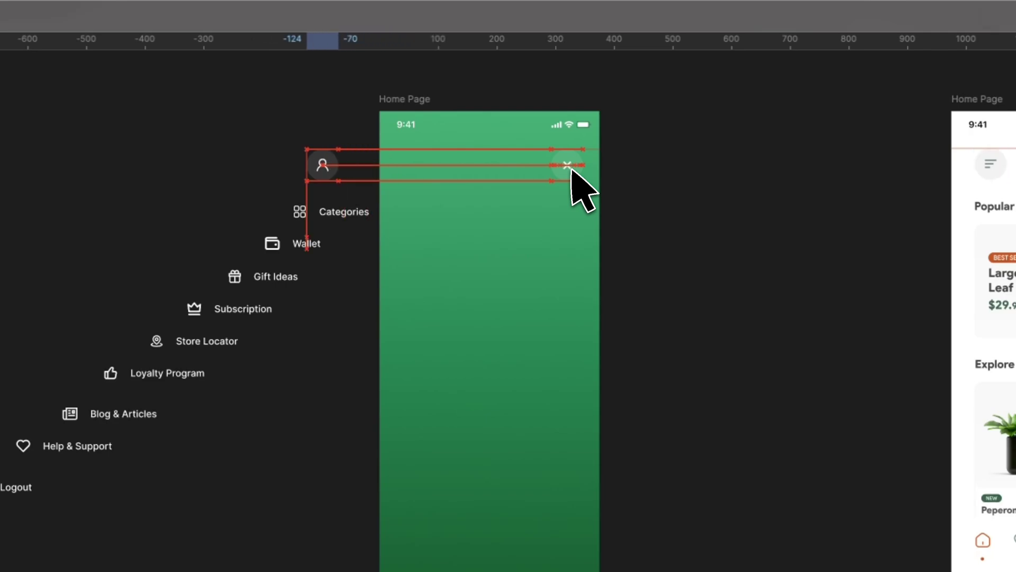
pyautogui.click(572, 169)
pyautogui.hotkey('shift', 'Right')
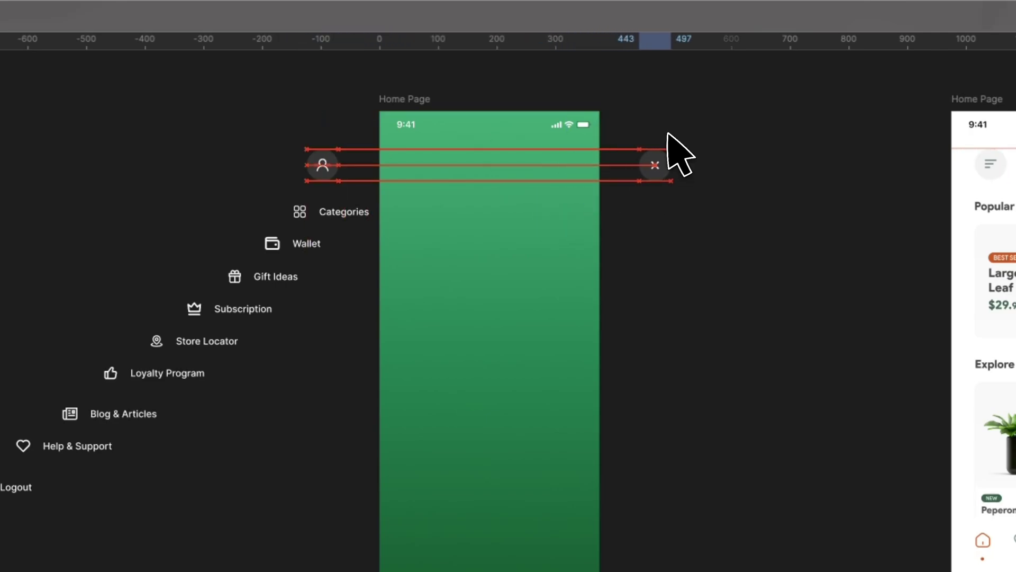
pyautogui.hscroll(5, 679, 153)
pyautogui.hscroll(8, 651, 194)
pyautogui.scroll(-3, 295, 203)
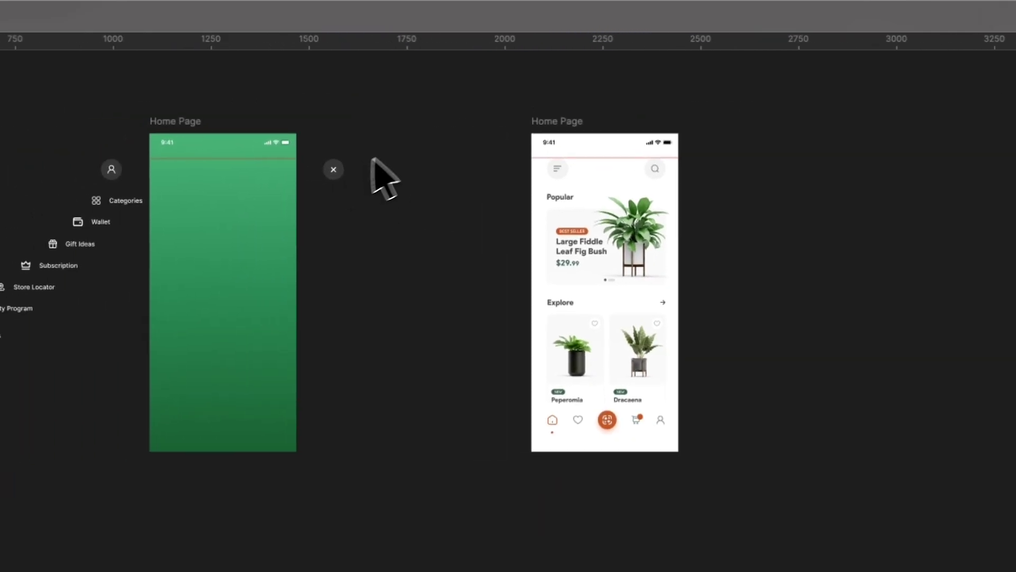
# Place the home screen over the green frame and duplicate the combined frame as screen 3
pyautogui.moveTo(536, 128)
pyautogui.mouseDown()
pyautogui.moveTo(236, 205)
pyautogui.moveTo(238, 214)
pyautogui.mouseUp()
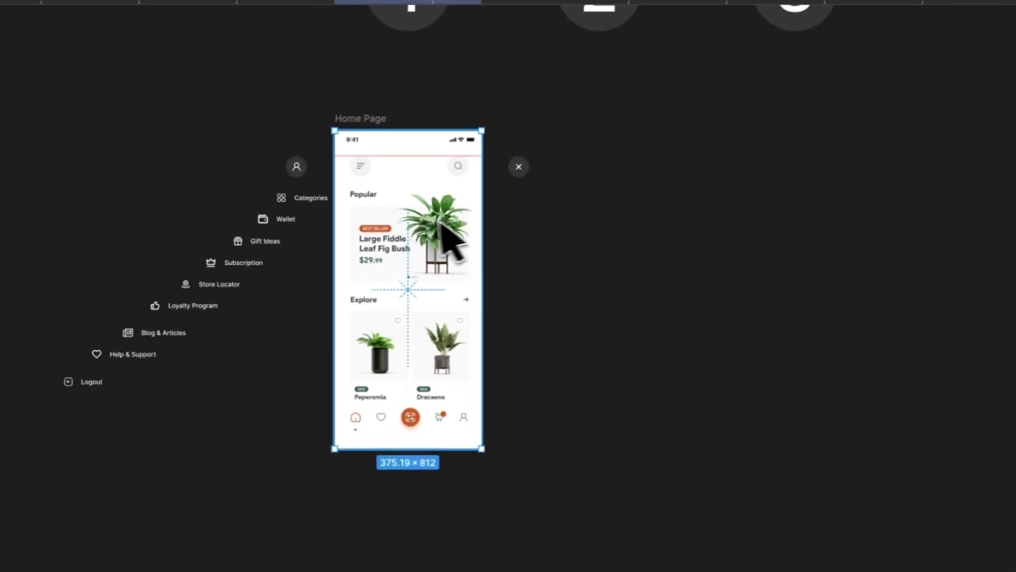
pyautogui.rightClick(442, 229)
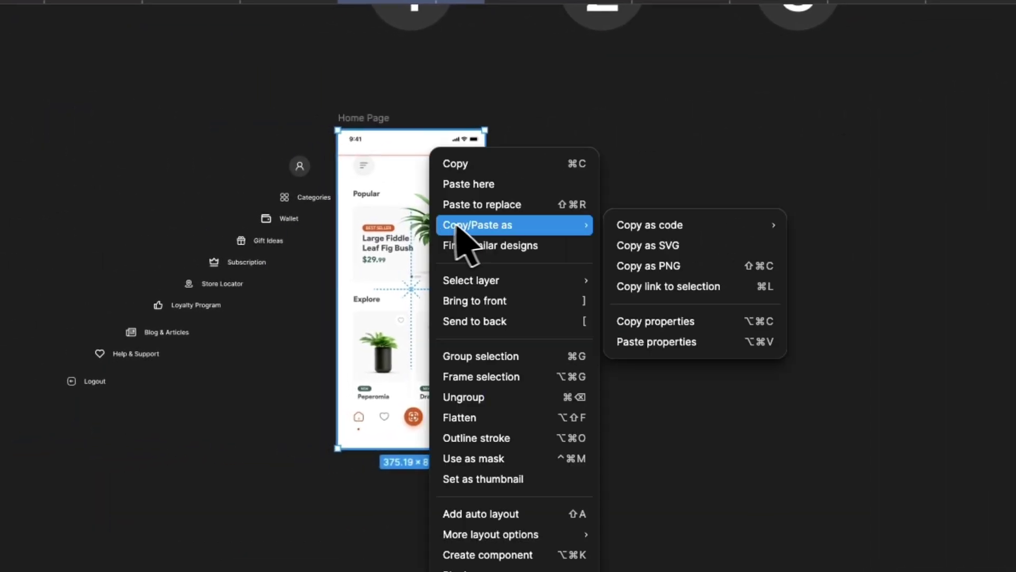
pyautogui.click(528, 317)
pyautogui.moveTo(272, 215); pyautogui.dragTo(659, 204)
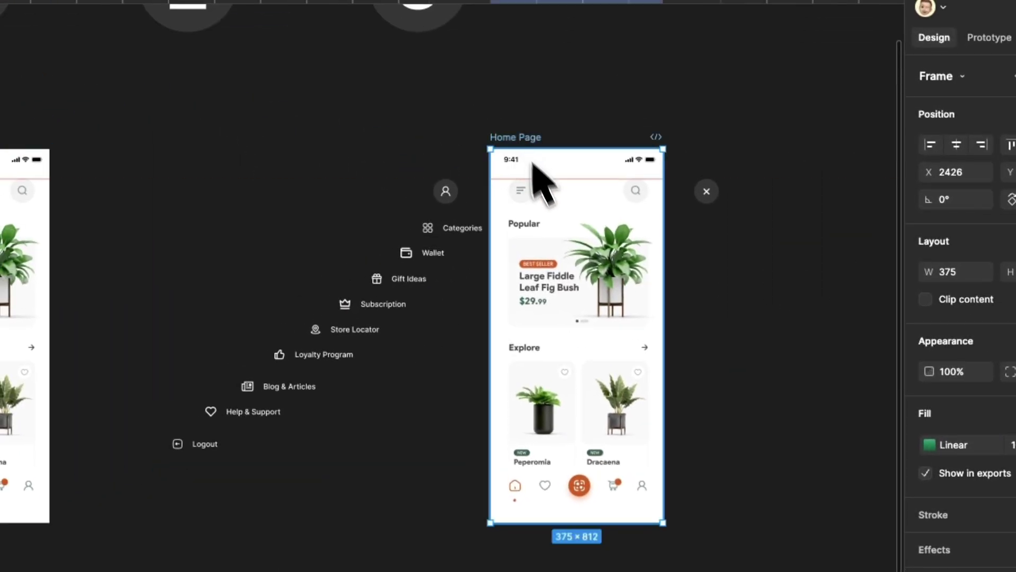
# Scale the inner home screen to about two-thirds and slide it right to around X 252
pyautogui.click(561, 287)
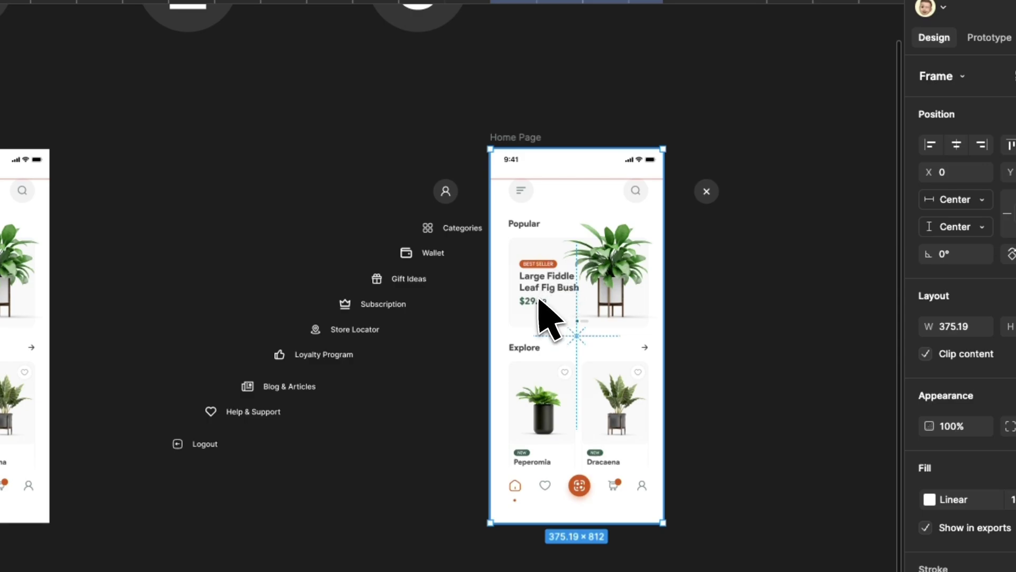
pyautogui.press('k')
pyautogui.moveTo(492, 307); pyautogui.dragTo(550, 309)
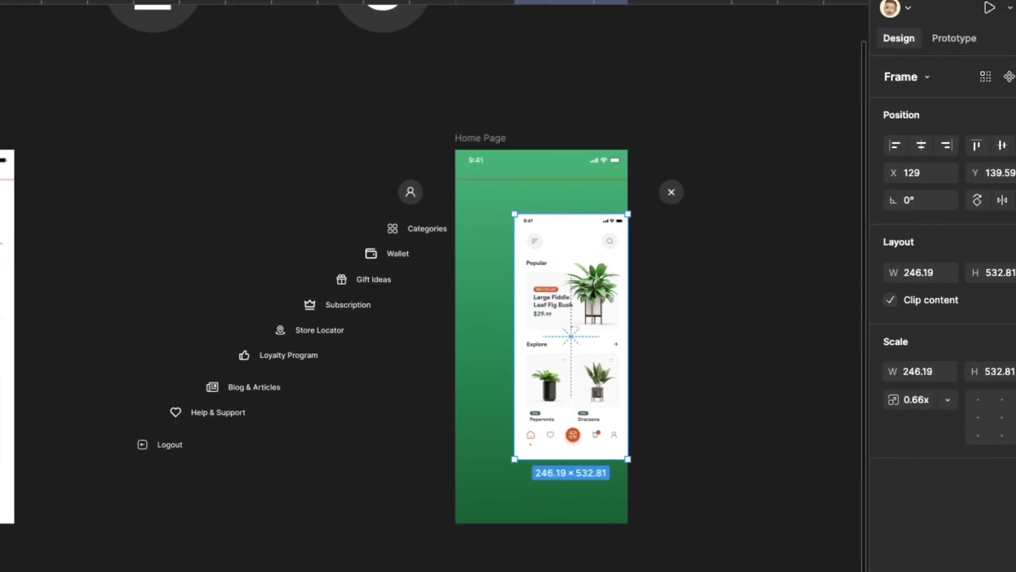
pyautogui.press('v')
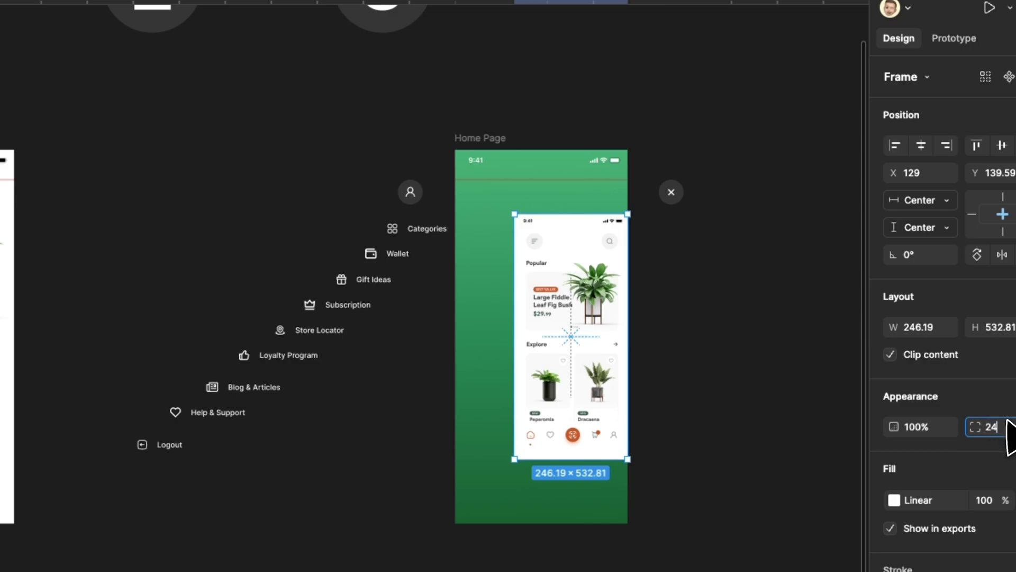
pyautogui.moveTo(548, 349); pyautogui.dragTo(592, 347)
pyautogui.click(778, 225)
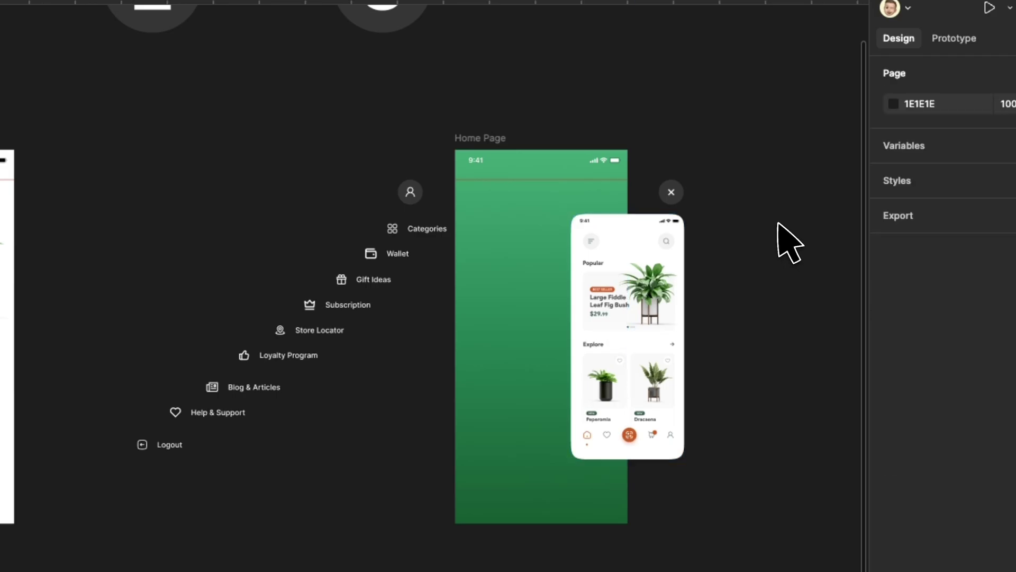
# Nudge the close icon and stack the menu items into an auto-layout column inside the green frame
pyautogui.click(672, 191)
pyautogui.moveTo(671, 191); pyautogui.dragTo(659, 230)
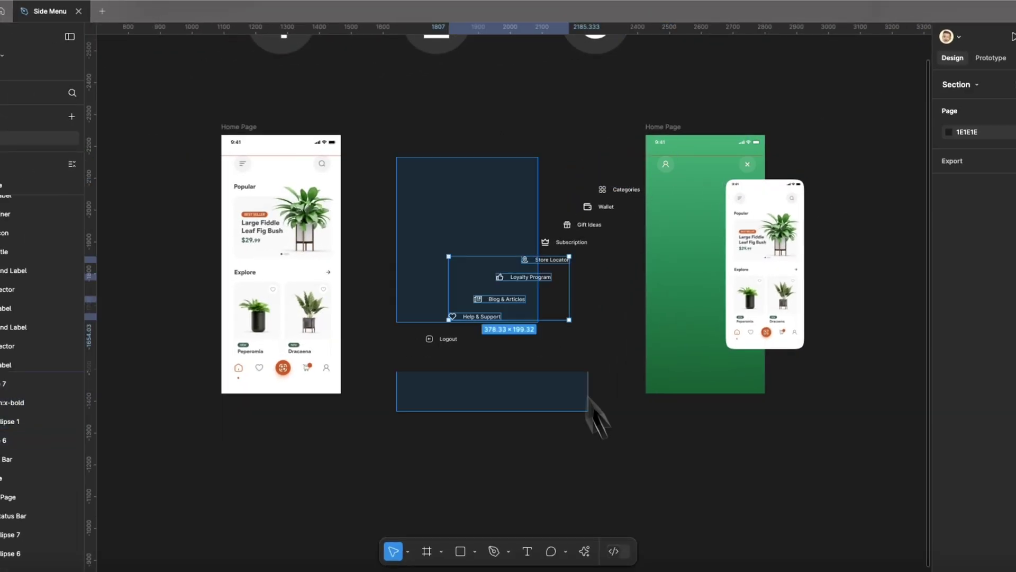
pyautogui.moveTo(659, 175); pyautogui.dragTo(417, 349)
pyautogui.hotkey('shift', 'a')
pyautogui.moveTo(453, 270); pyautogui.dragTo(690, 202)
pyautogui.press('Escape')
pyautogui.scroll(-5, 404, 200)
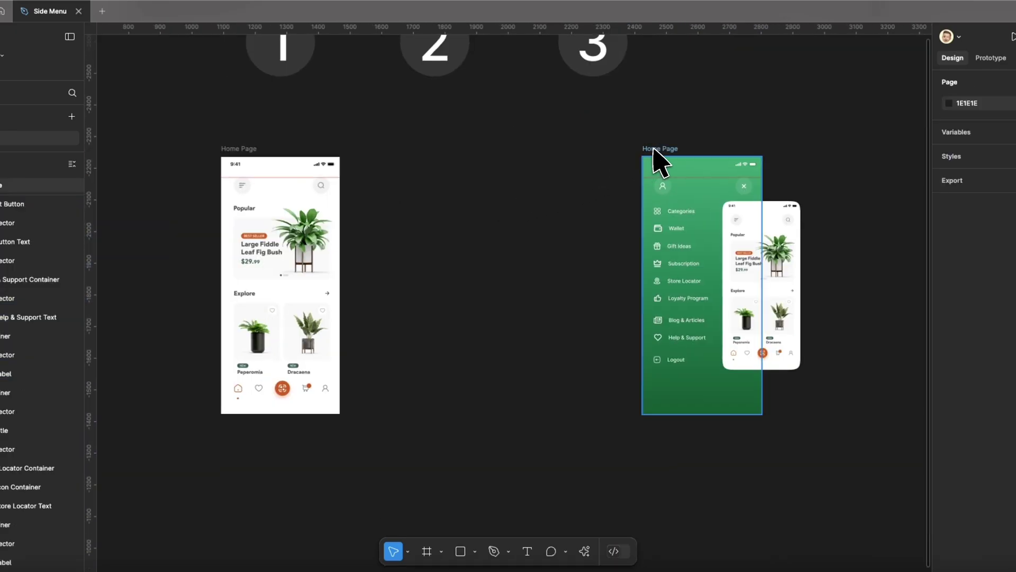
# Clip the green frame's content and line it up beside the white home page
pyautogui.moveTo(654, 151); pyautogui.dragTo(370, 162)
pyautogui.click(946, 239)
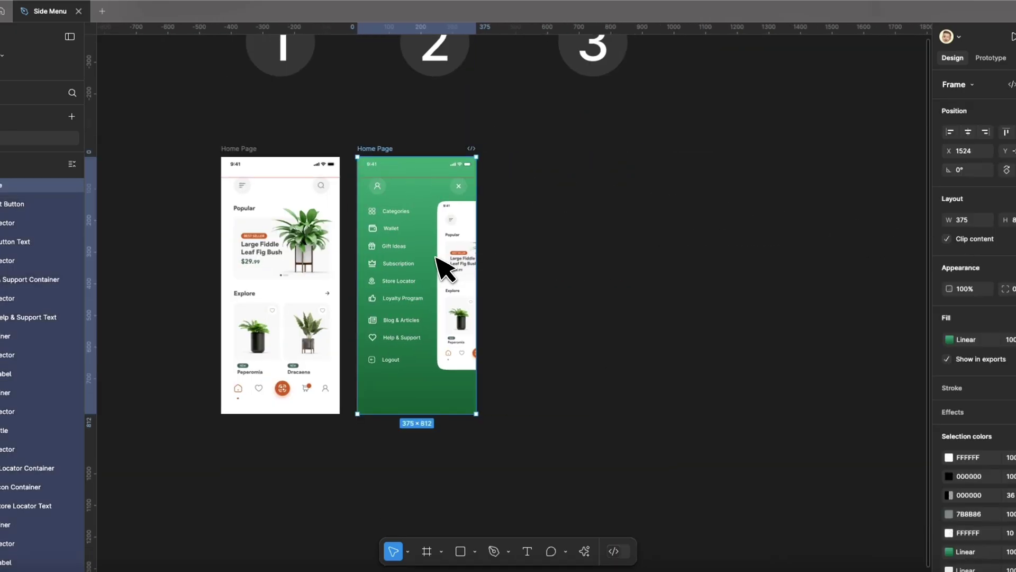
pyautogui.moveTo(510, 255); pyautogui.dragTo(620, 283)
pyautogui.moveTo(370, 181); pyautogui.dragTo(623, 176)
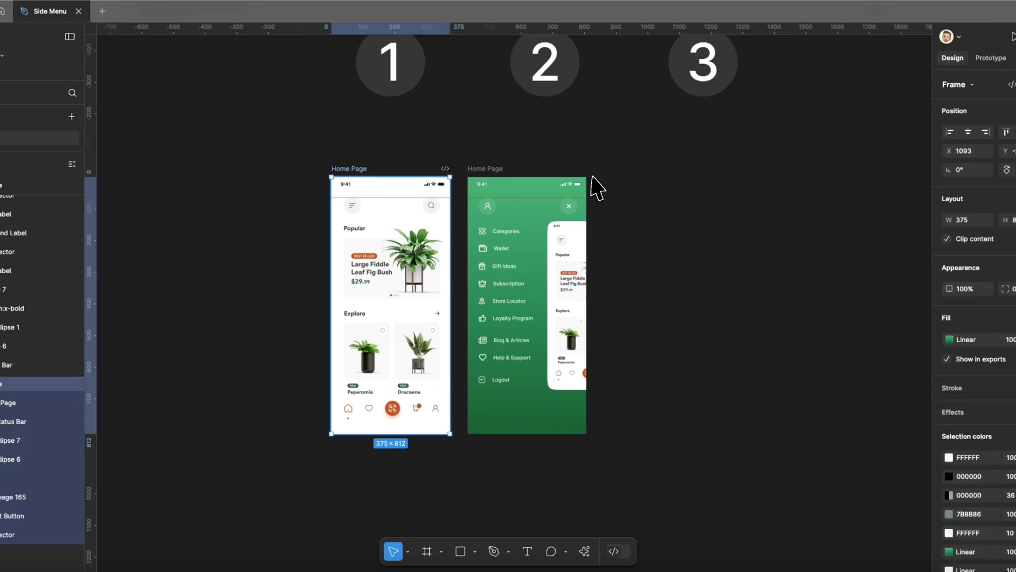
pyautogui.keyDown('shift'); pyautogui.click(502, 178); pyautogui.keyUp('shift')
pyautogui.moveTo(469, 180); pyautogui.dragTo(414, 180)
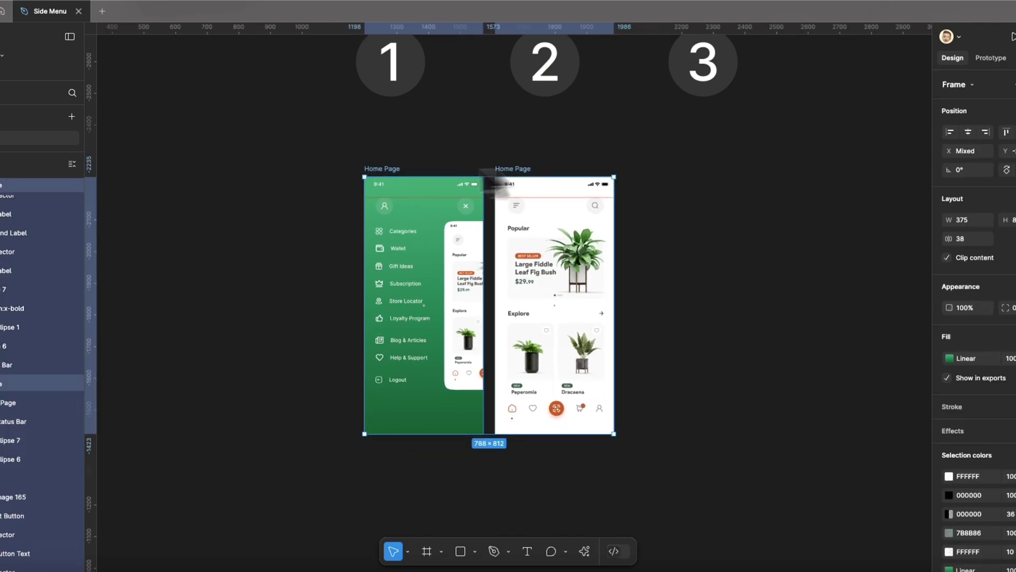
# Link the home page's menu icon to the green frame with Smart animate, Gentle, 800ms
pyautogui.click(990, 60)
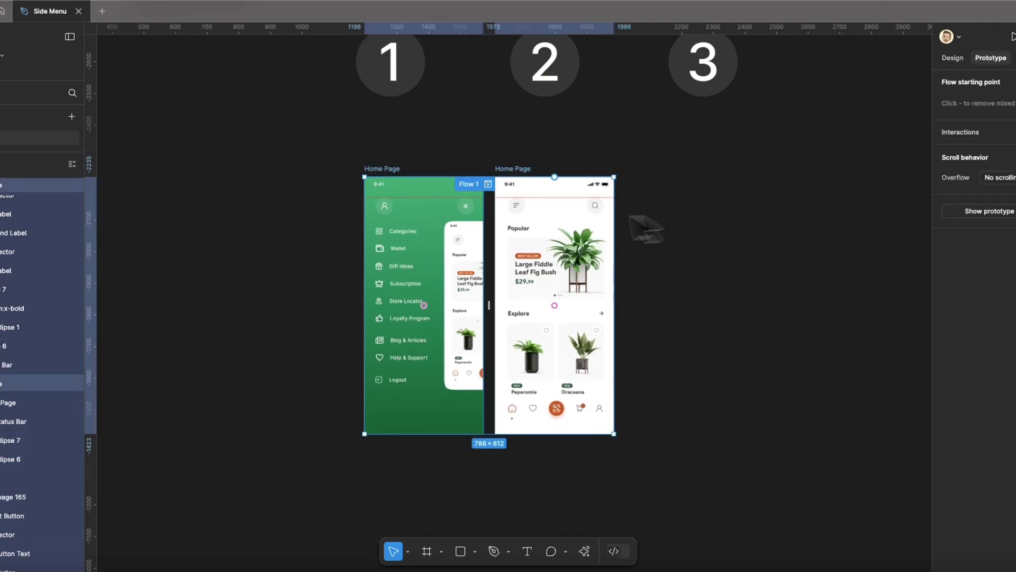
pyautogui.click(522, 211)
pyautogui.moveTo(522, 211); pyautogui.dragTo(478, 217)
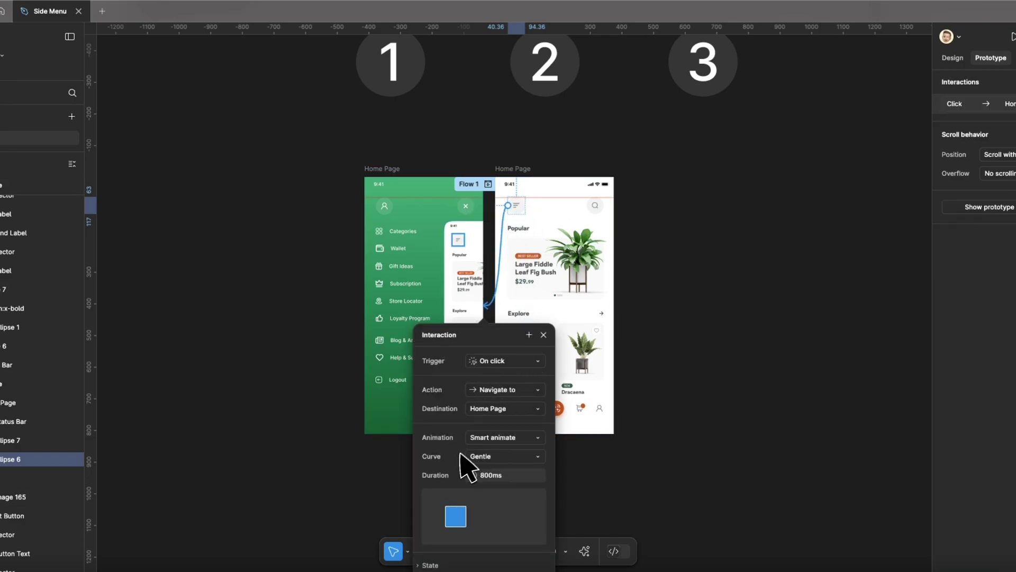
pyautogui.click(760, 342)
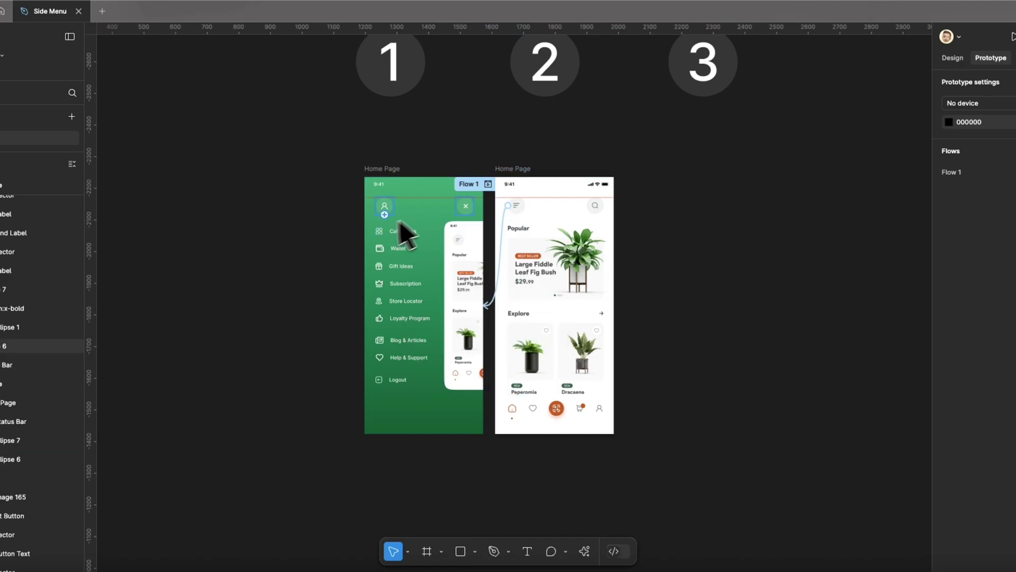
# Link the green frame's close icon back to the Home Page with Smart animate
pyautogui.click(471, 206)
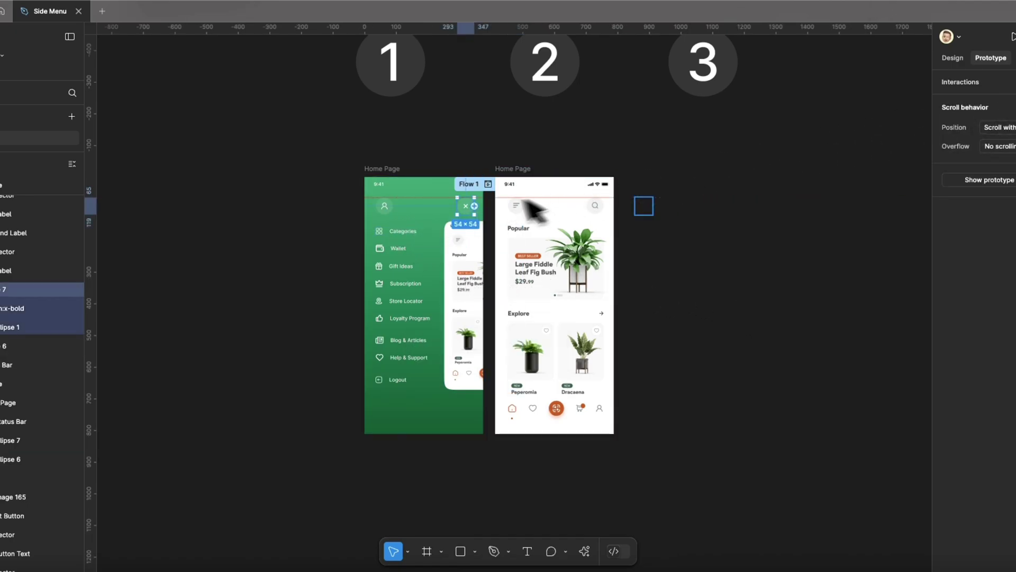
pyautogui.moveTo(479, 208)
pyautogui.mouseDown()
pyautogui.moveTo(517, 222)
pyautogui.moveTo(520, 254)
pyautogui.mouseUp()
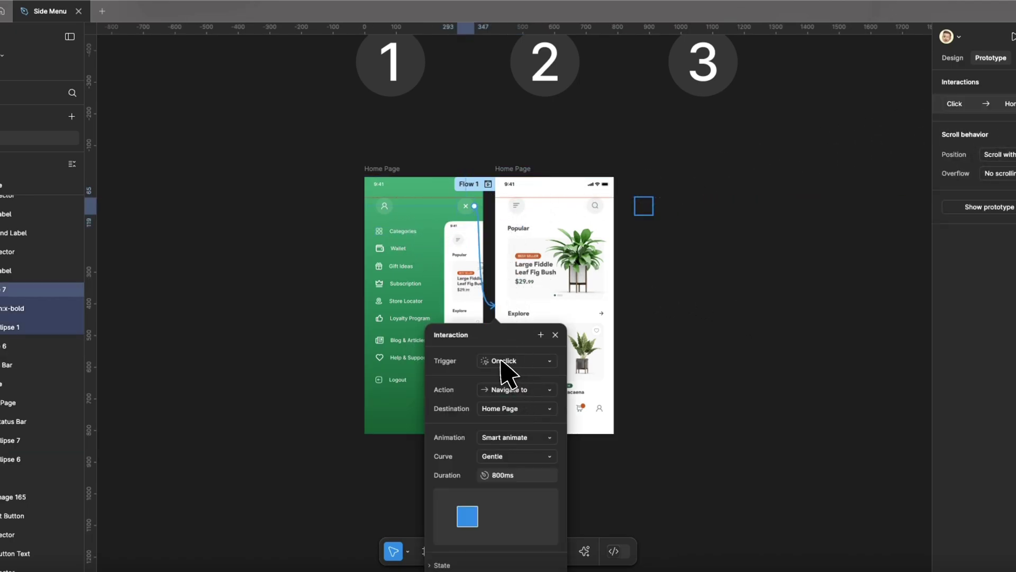
pyautogui.click(762, 425)
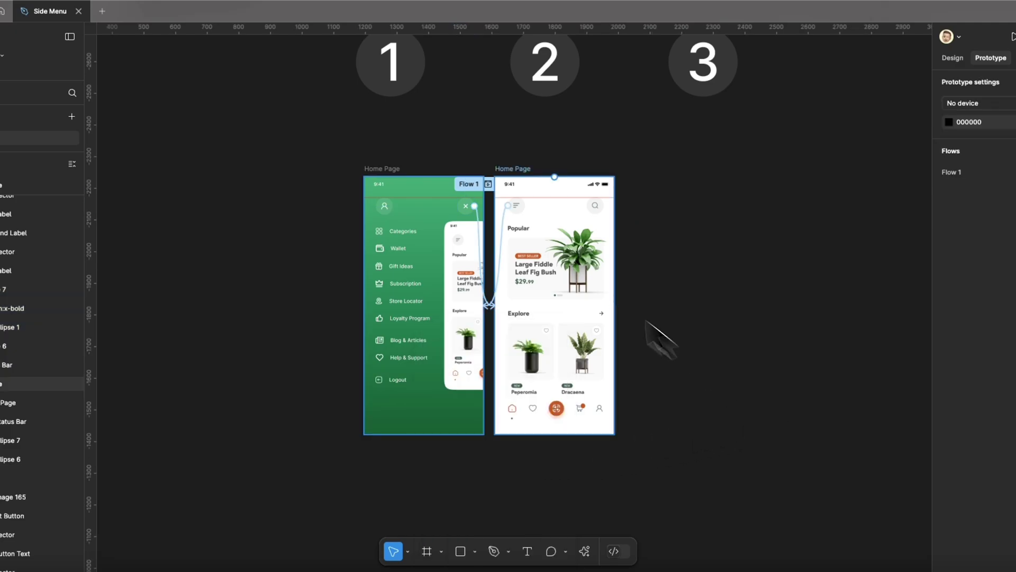
# Preview the prototype, opening and closing the side menu until it ends open
pyautogui.click(491, 186)
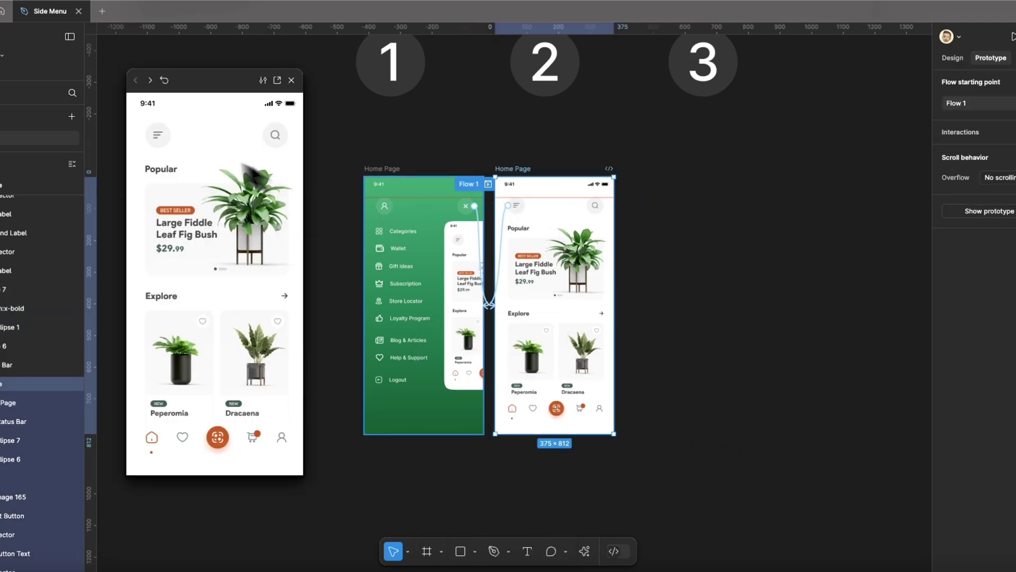
pyautogui.click(163, 134)
pyautogui.click(279, 140)
pyautogui.click(159, 139)
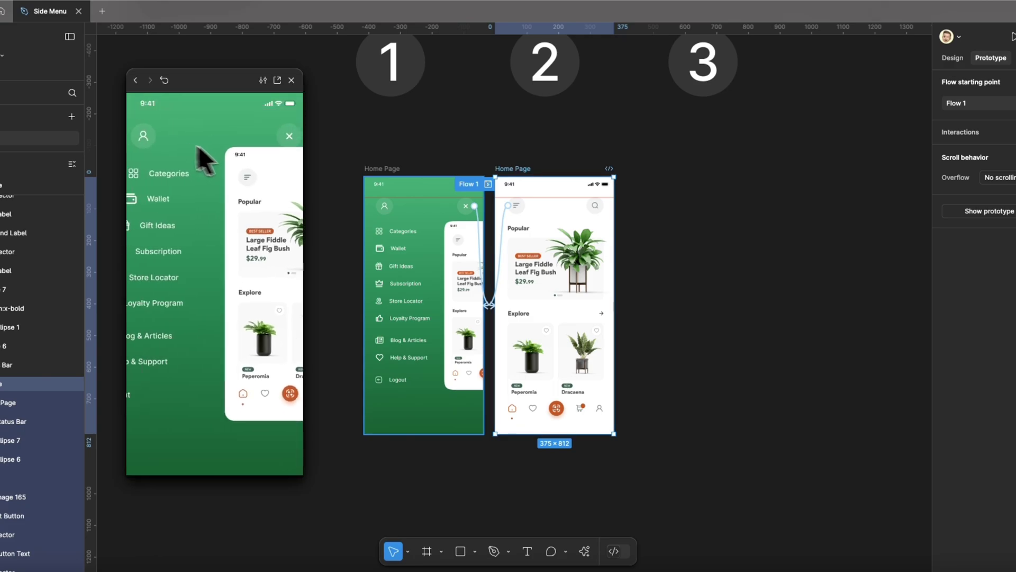
pyautogui.click(278, 137)
pyautogui.click(161, 137)
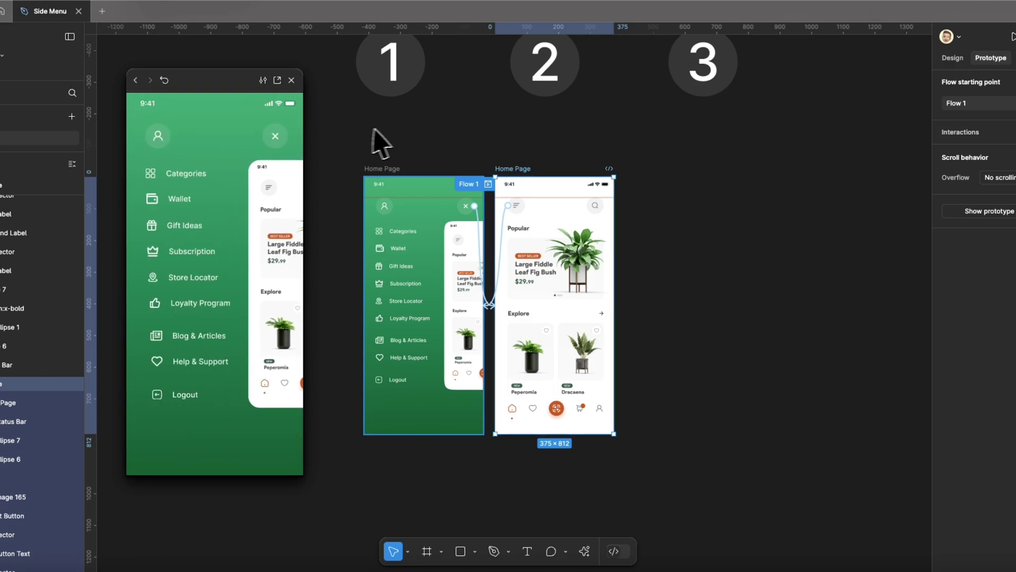